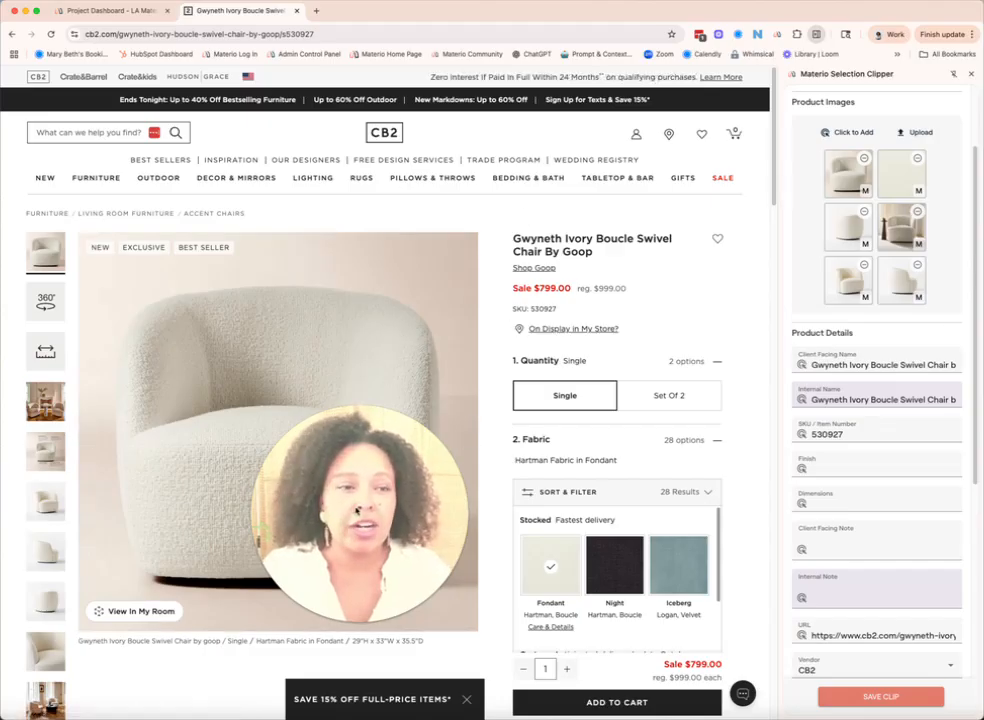
# Step: Review the Gwyneth swivel chair's product details and pricing in the Materio Selection Clipper
pyautogui.moveTo(357, 511); pyautogui.dragTo(596, 292)
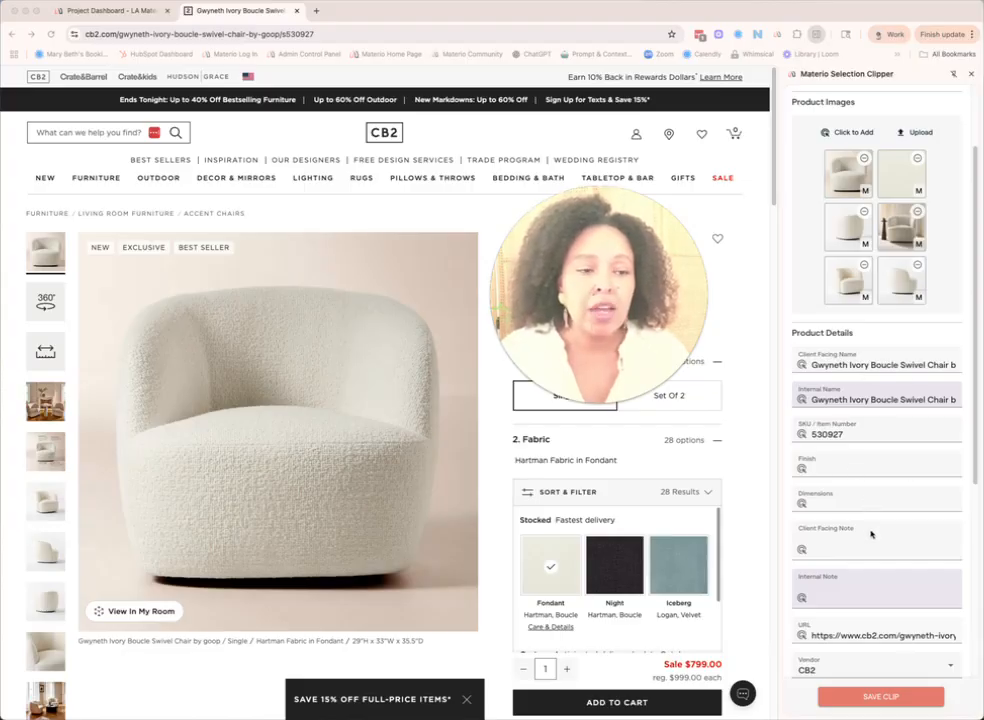
pyautogui.scroll(-3, 872, 530)
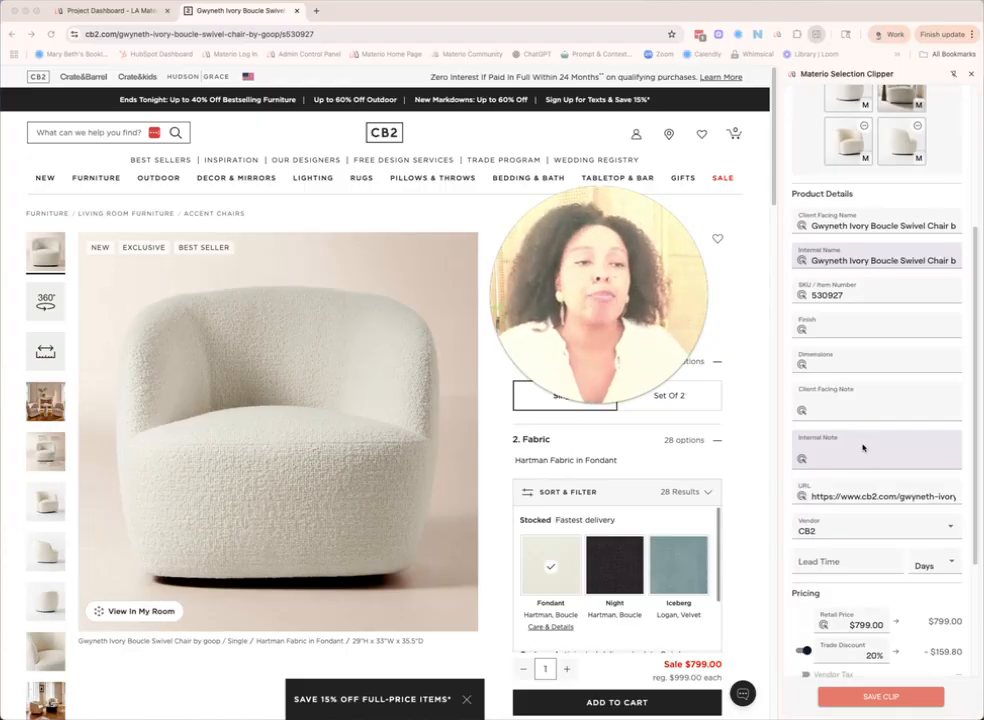
pyautogui.scroll(-2, 846, 476)
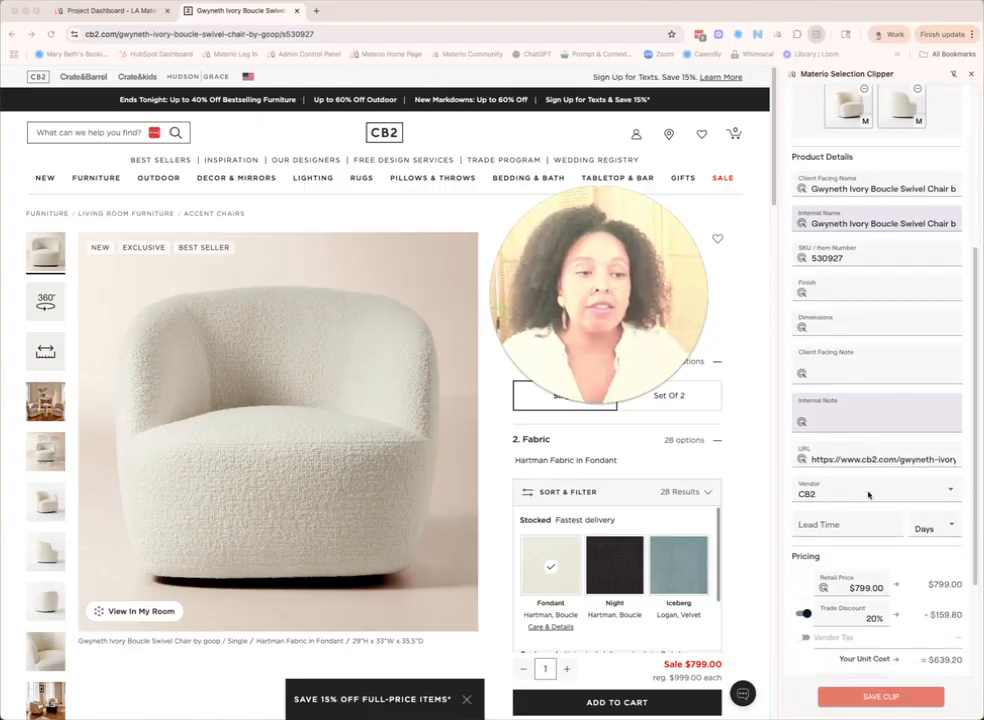
pyautogui.scroll(-2, 852, 480)
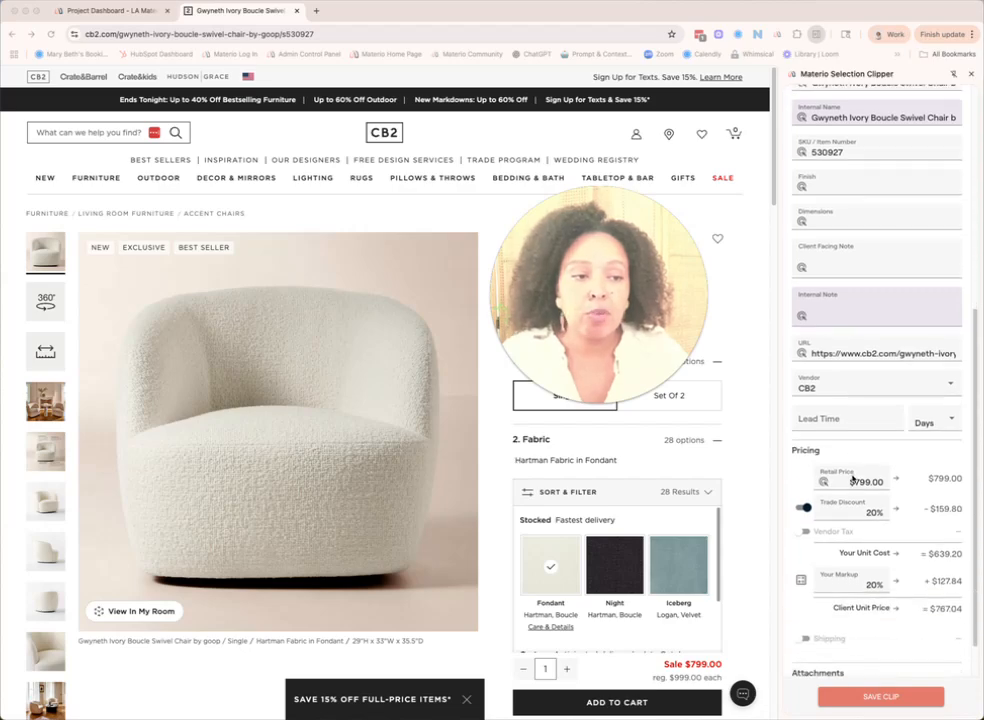
pyautogui.scroll(-2, 866, 497)
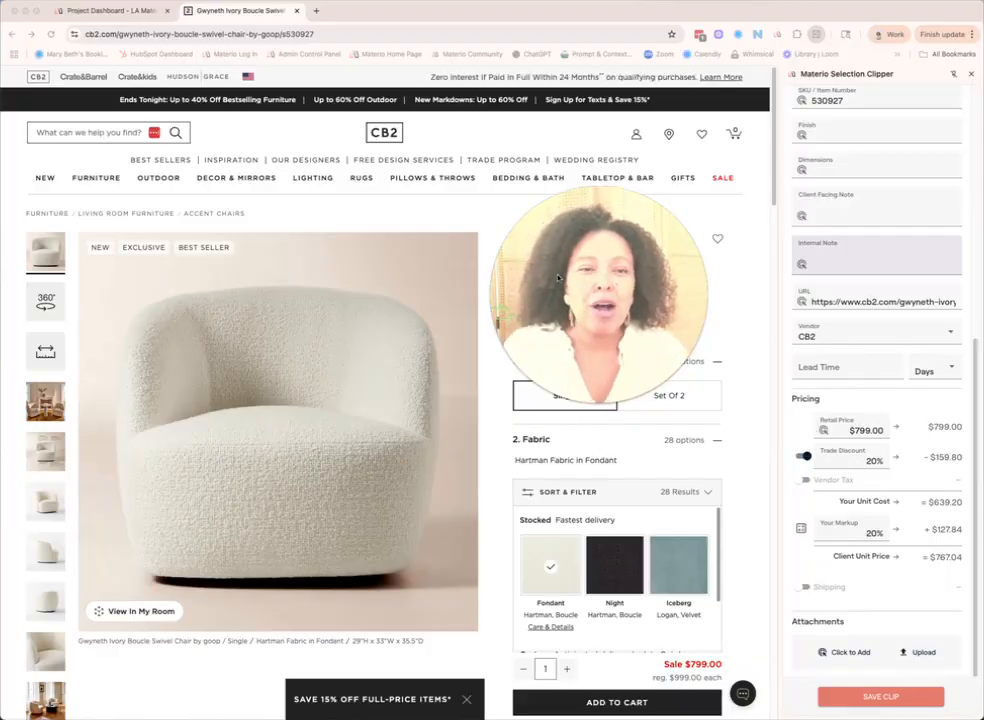
# Step: Switch to the Materio dashboard, open the project 1450 Productivity Way (#2) and look through its furniture and soft goods scope items
pyautogui.click(108, 11)
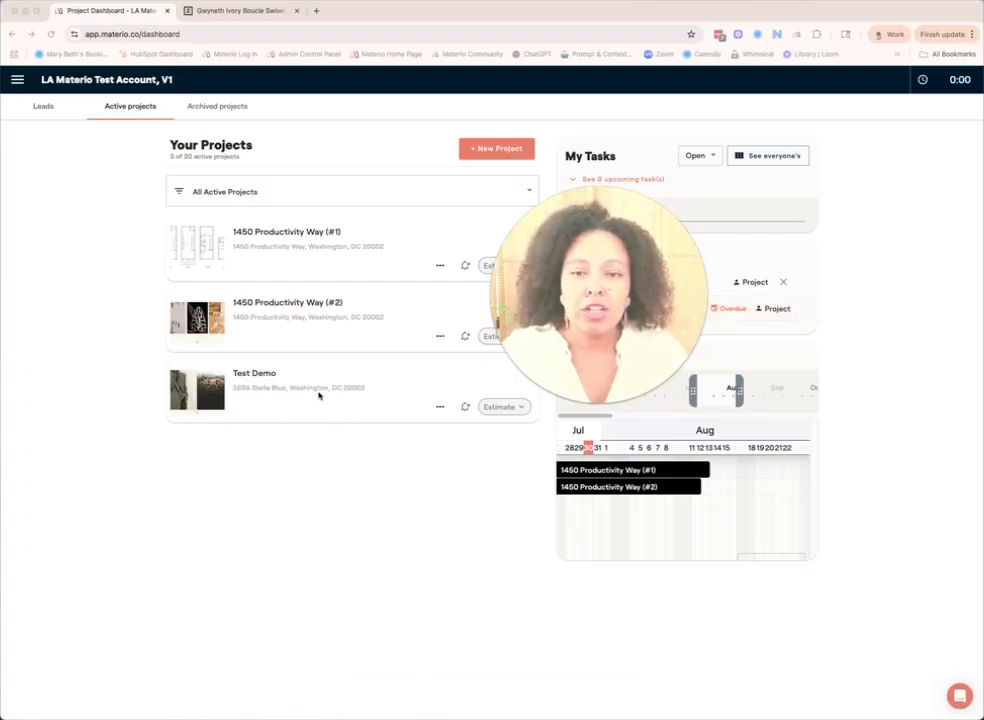
pyautogui.click(321, 321)
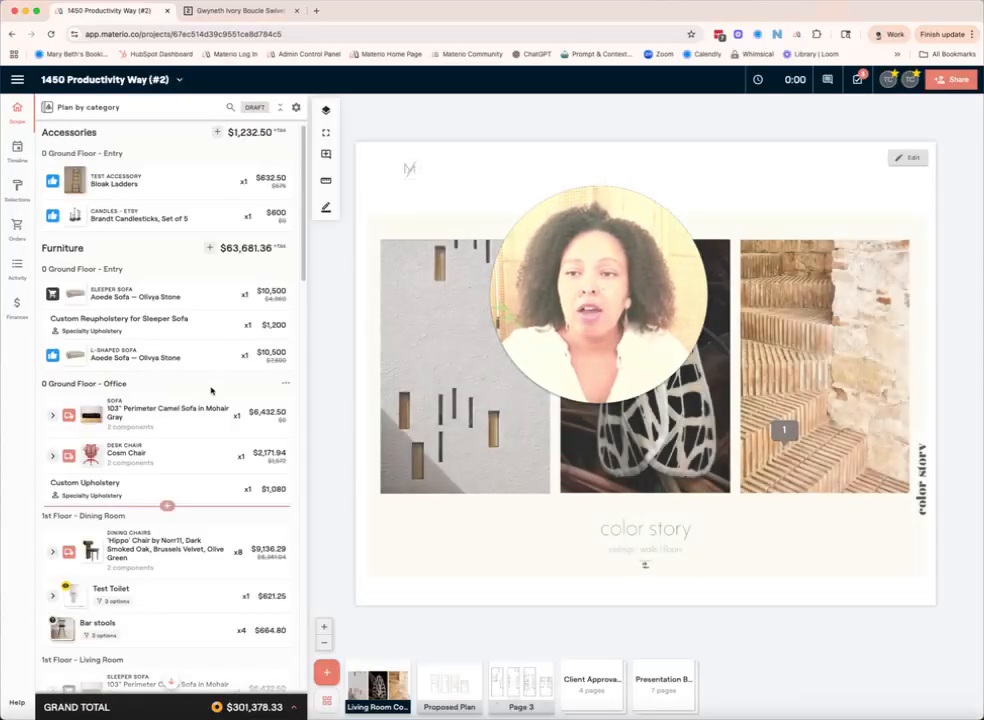
pyautogui.scroll(-1, 166, 435)
pyautogui.scroll(-7, 166, 435)
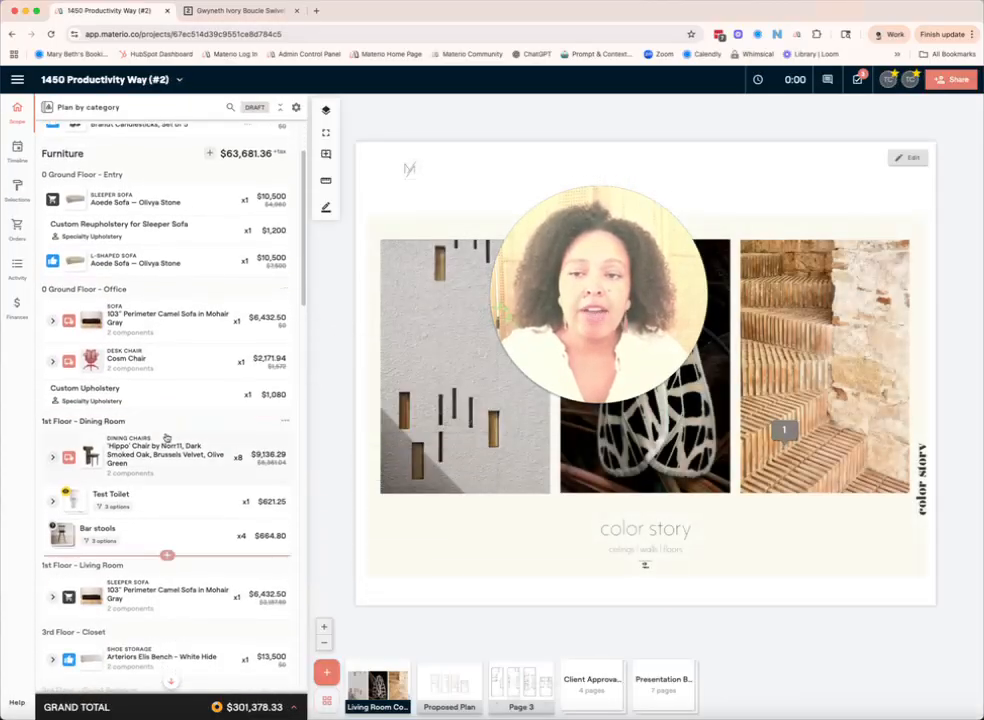
pyautogui.scroll(-3, 166, 435)
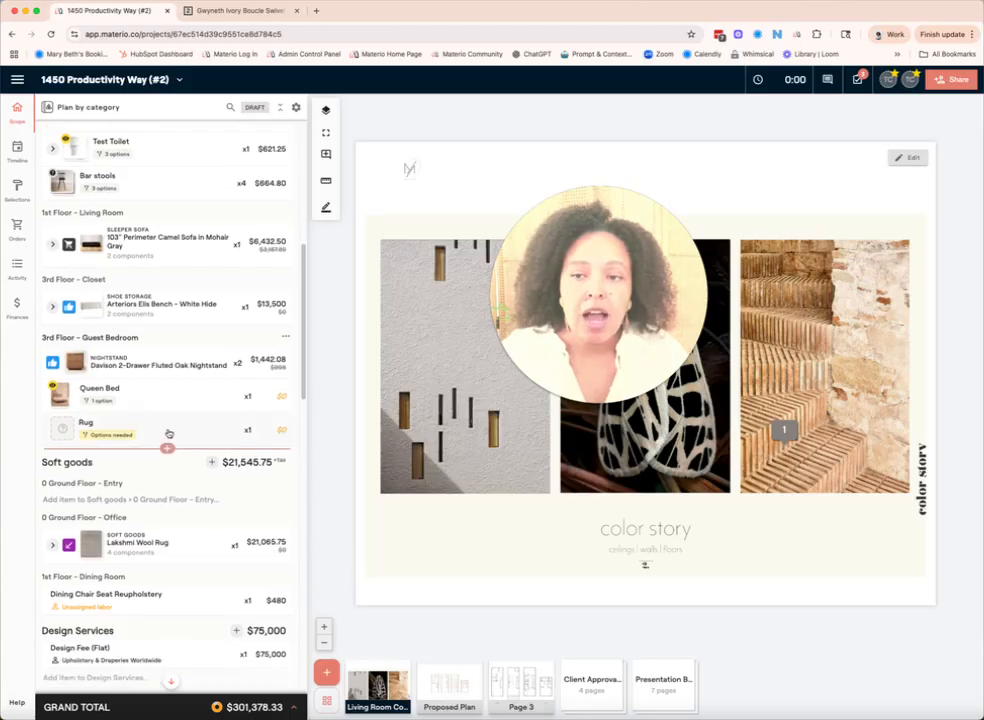
pyautogui.scroll(-2, 168, 432)
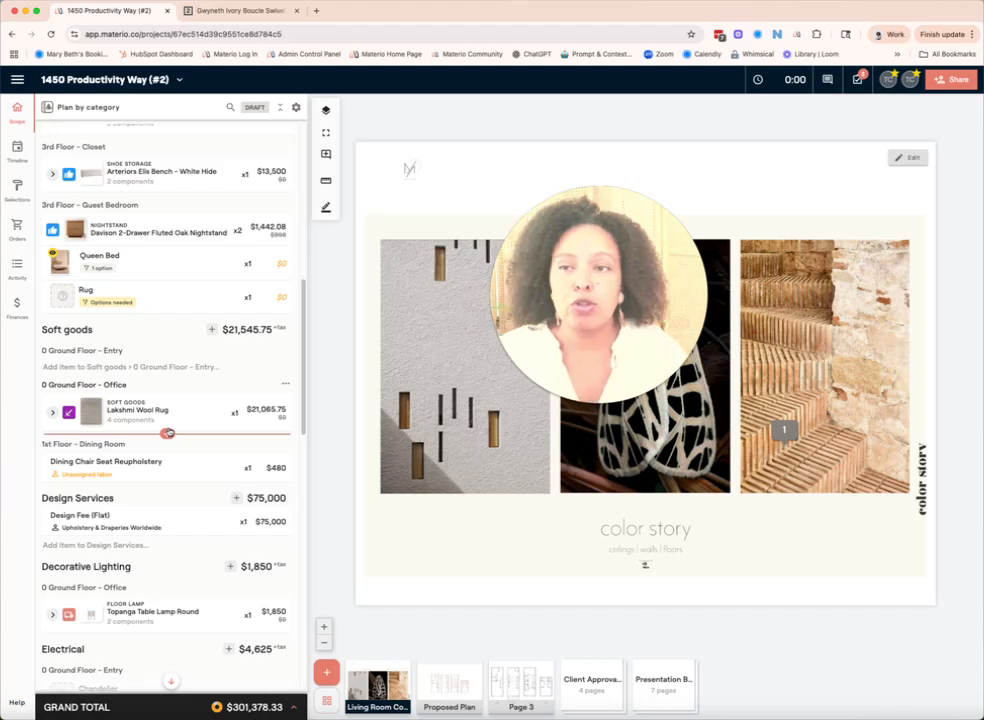
# Step: Approve the Aubrey Bed option for the guest bedroom's Queen Bed in client review and view it among the approved selections
pyautogui.moveTo(168, 432); pyautogui.dragTo(155, 304)
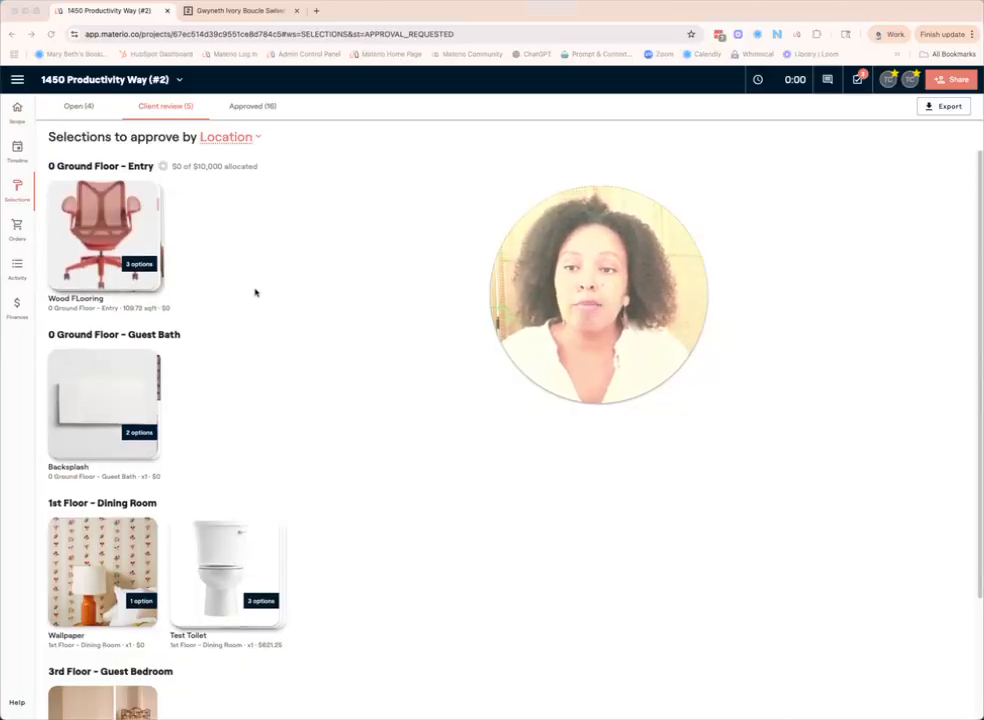
pyautogui.scroll(-1, 255, 292)
pyautogui.scroll(-2, 255, 292)
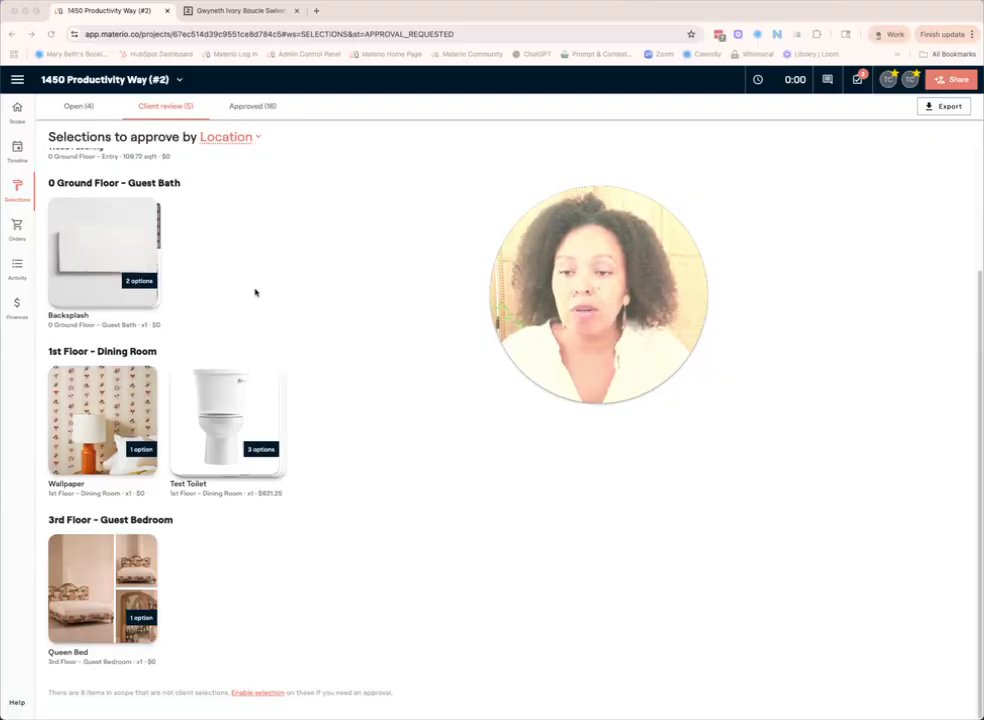
pyautogui.click(104, 585)
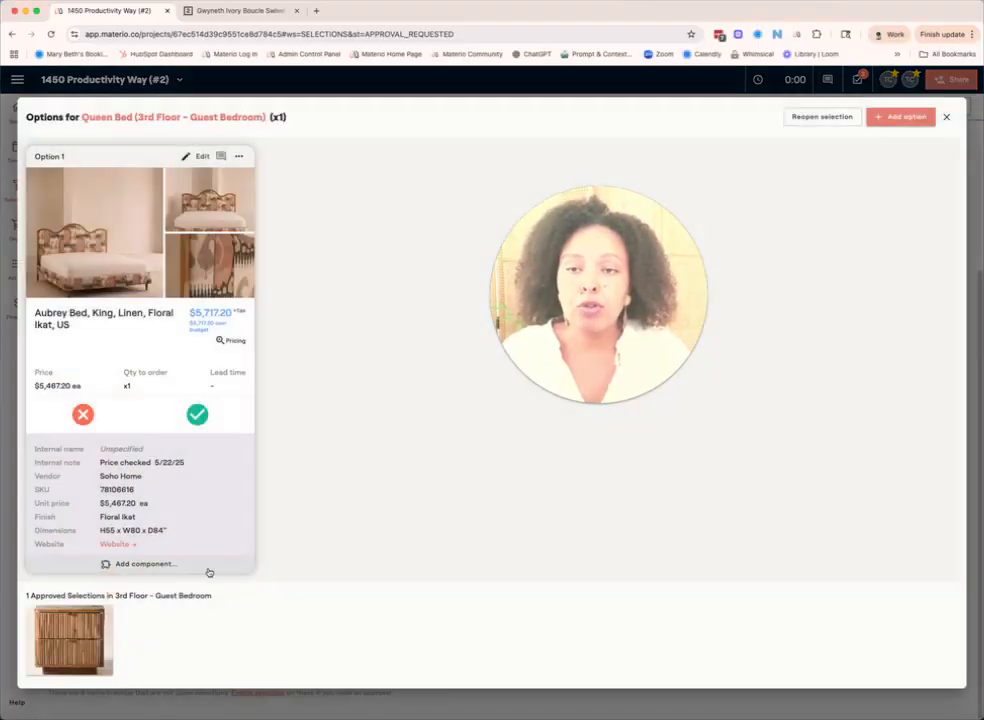
pyautogui.click(197, 415)
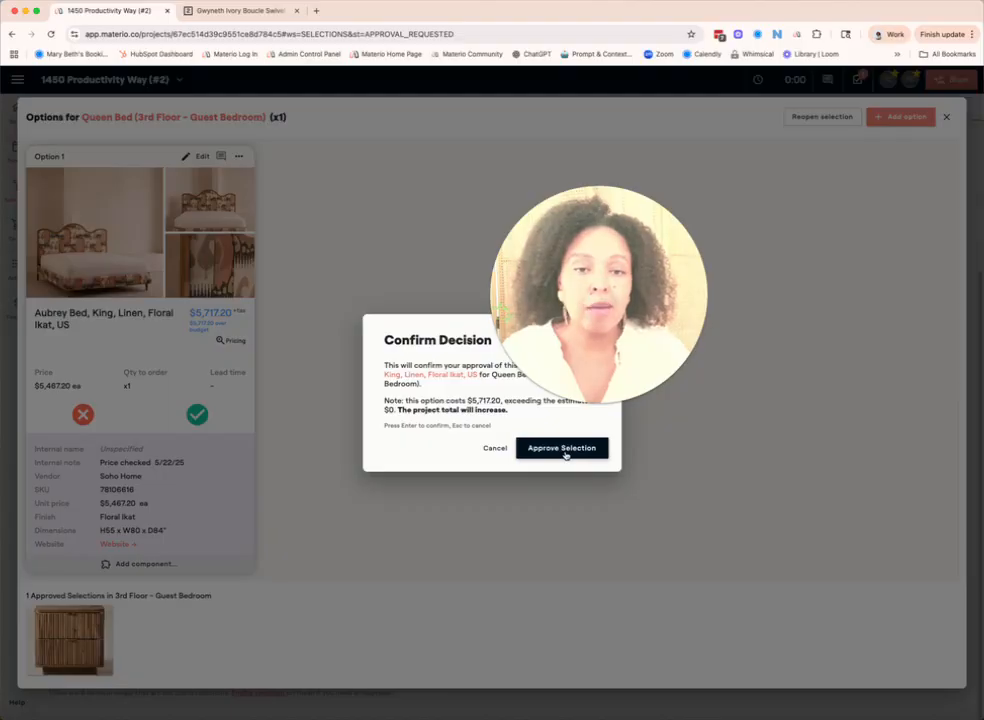
pyautogui.click(562, 448)
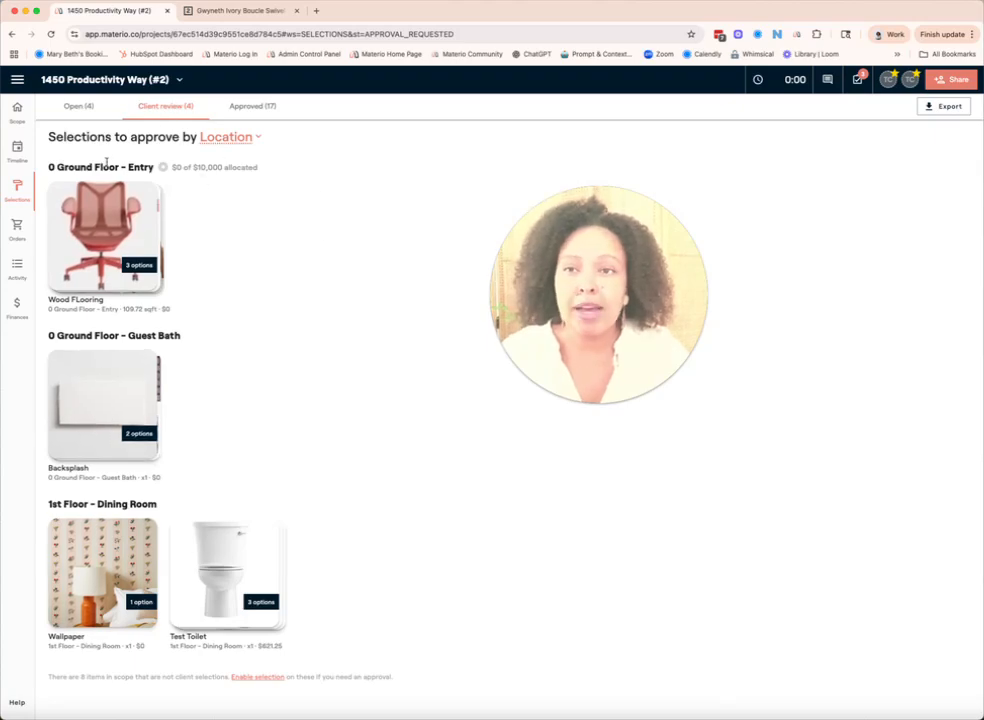
pyautogui.click(254, 105)
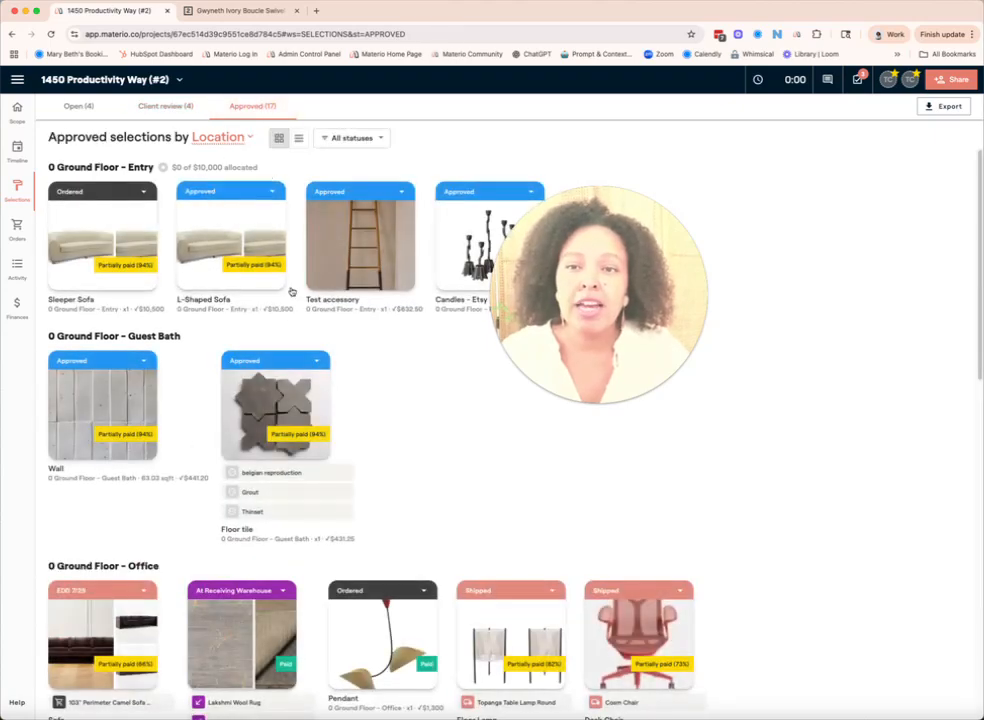
pyautogui.scroll(-15, 297, 397)
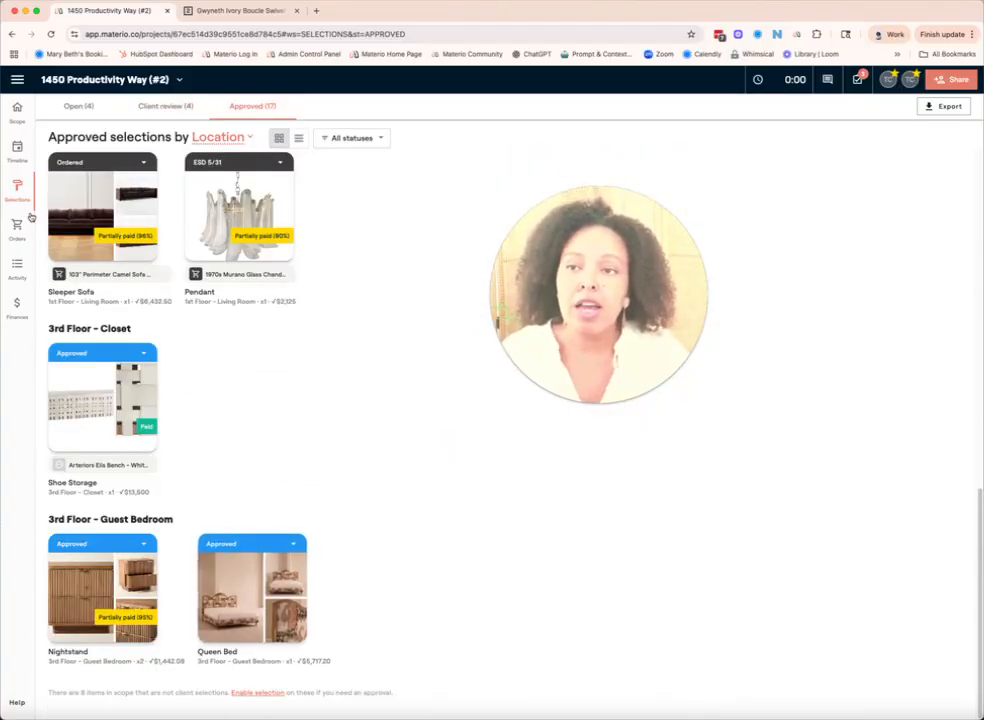
# Step: Open the autodrafted Soho Home purchase order and set its shipping destination to White Glove Storage & Delivery
pyautogui.click(17, 229)
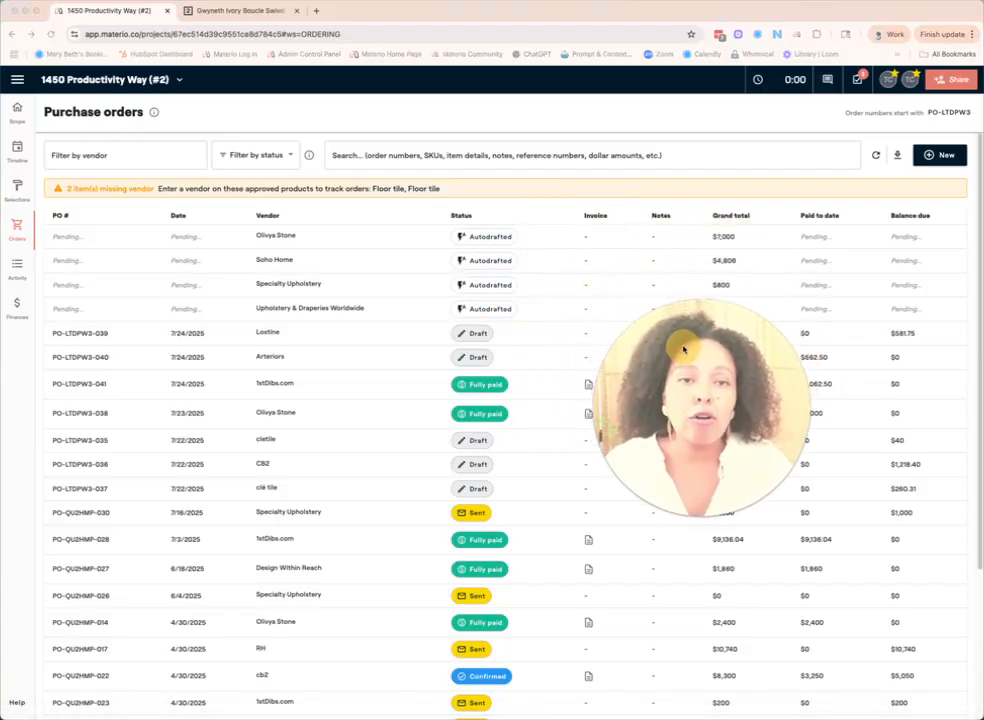
pyautogui.click(486, 262)
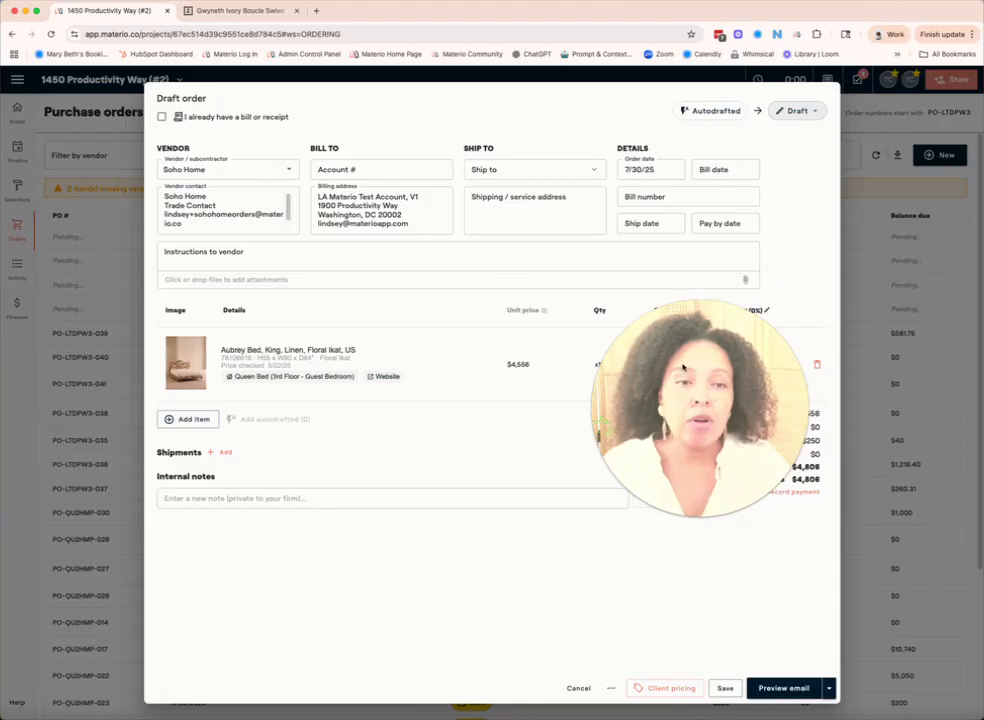
pyautogui.moveTo(678, 375); pyautogui.dragTo(448, 459)
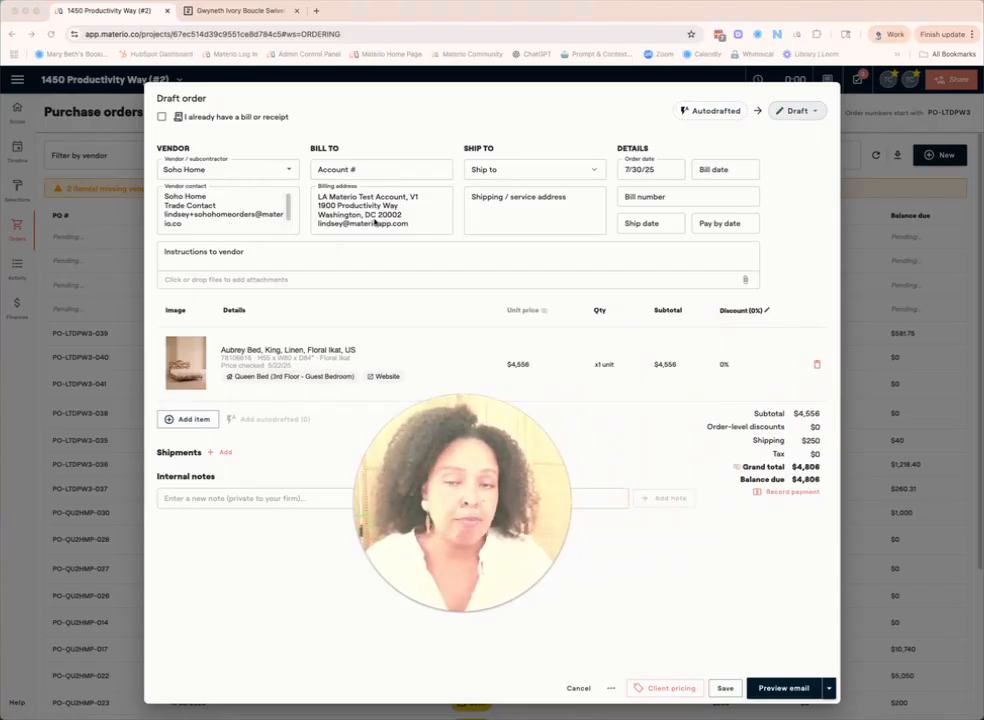
pyautogui.click(591, 170)
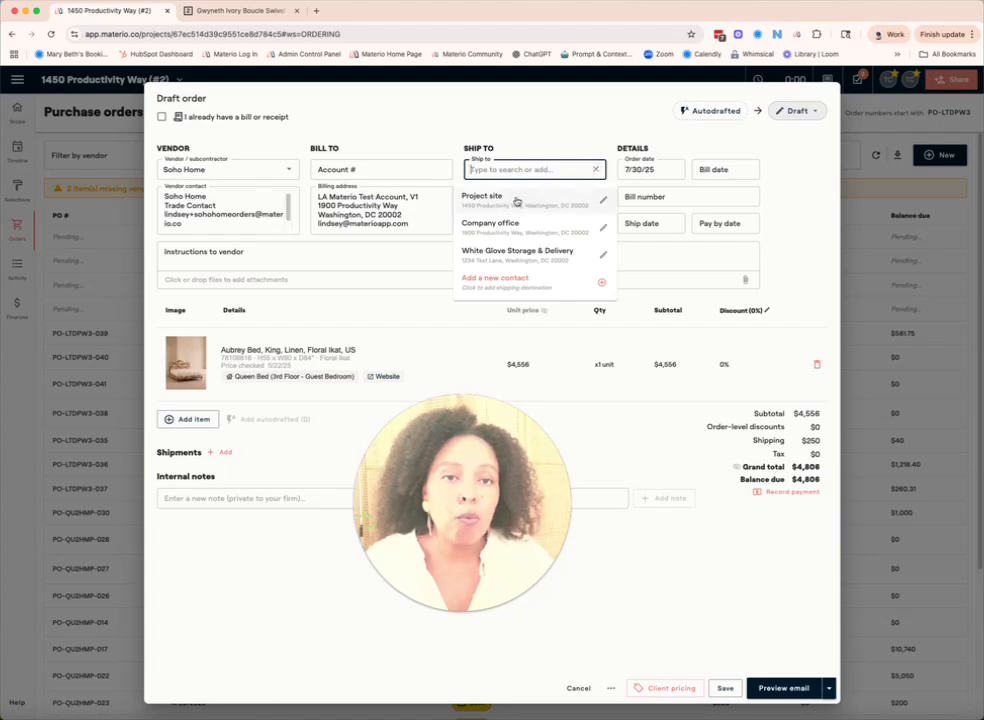
pyautogui.click(540, 256)
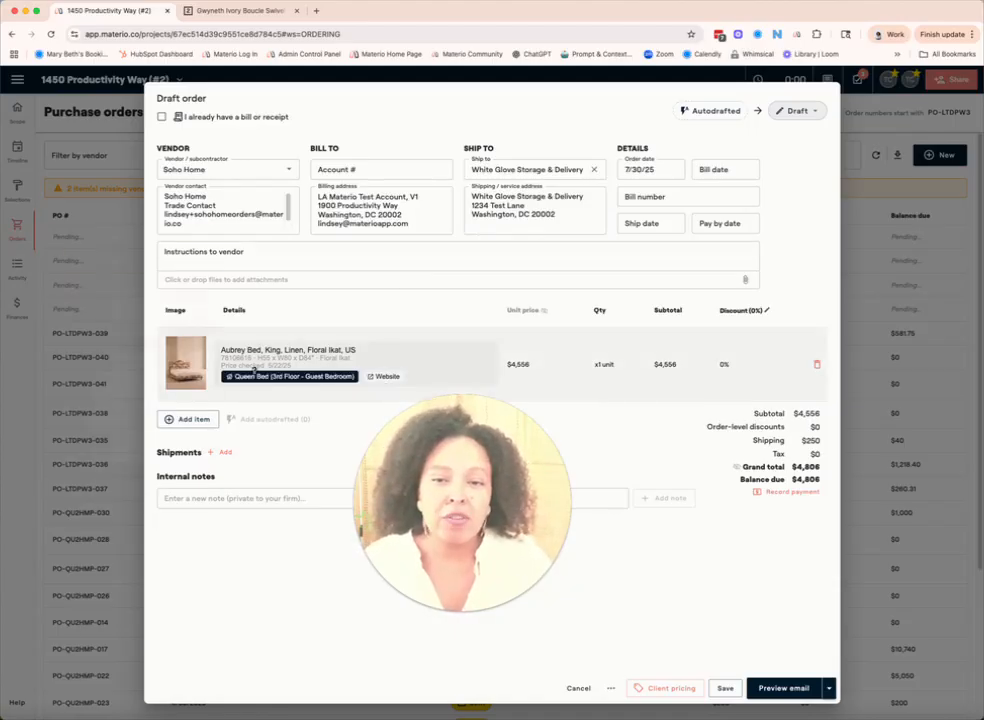
pyautogui.moveTo(254, 375)
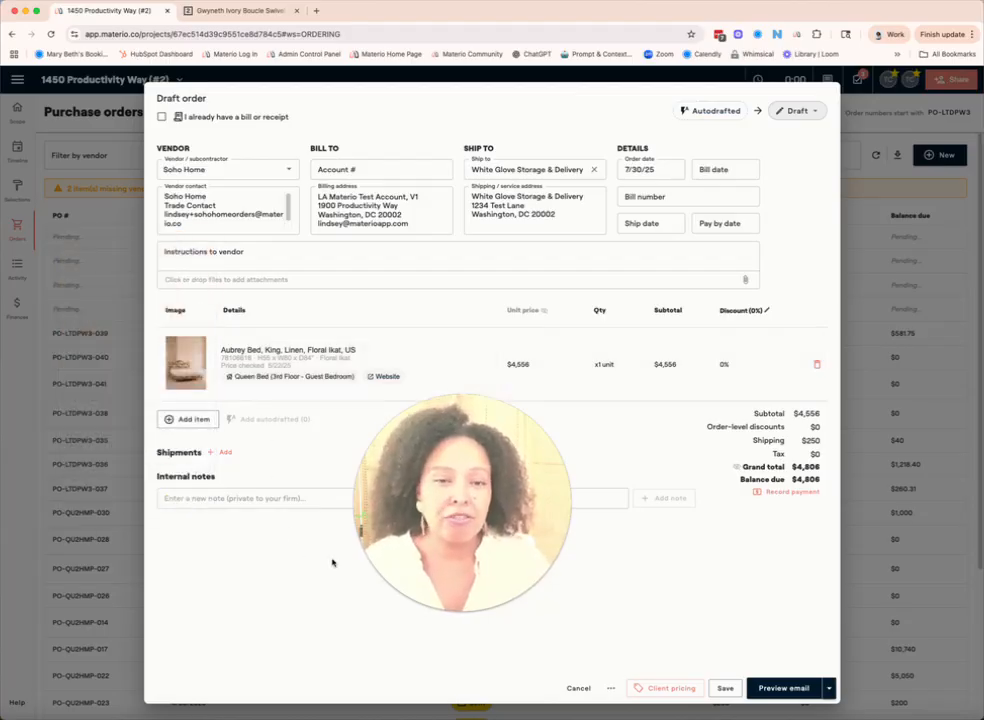
pyautogui.moveTo(463, 466); pyautogui.dragTo(472, 496)
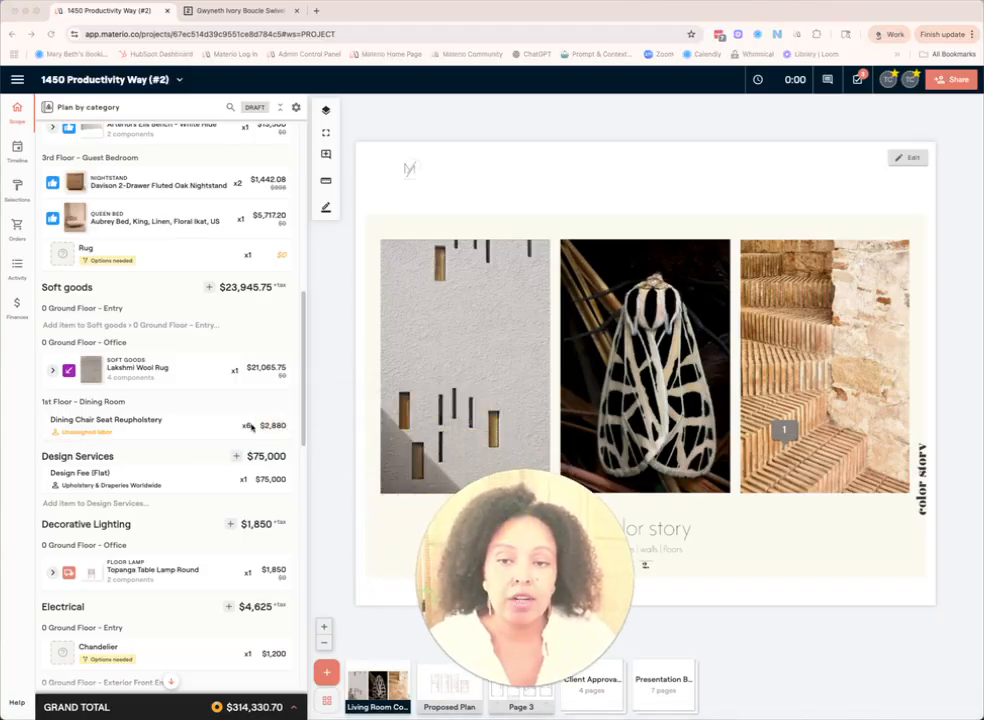
# Step: Check the Dining Chair Seat Reupholstery item's details in the project scope and assign its labor to Specialty Upholstery
pyautogui.moveTo(271, 425)
pyautogui.click(148, 417)
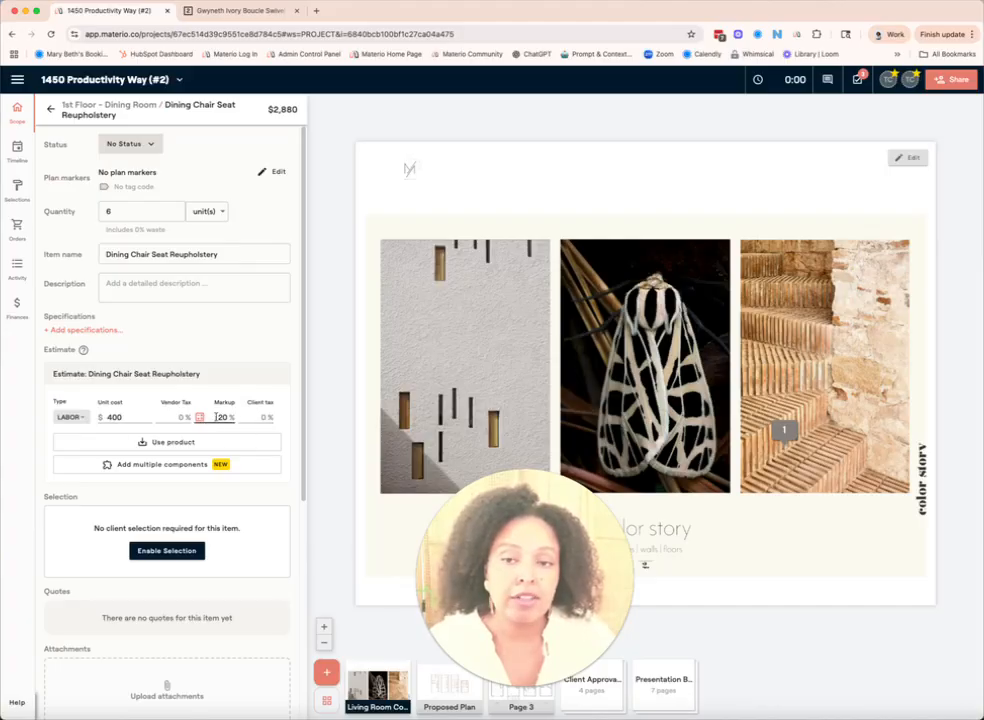
pyautogui.click(51, 111)
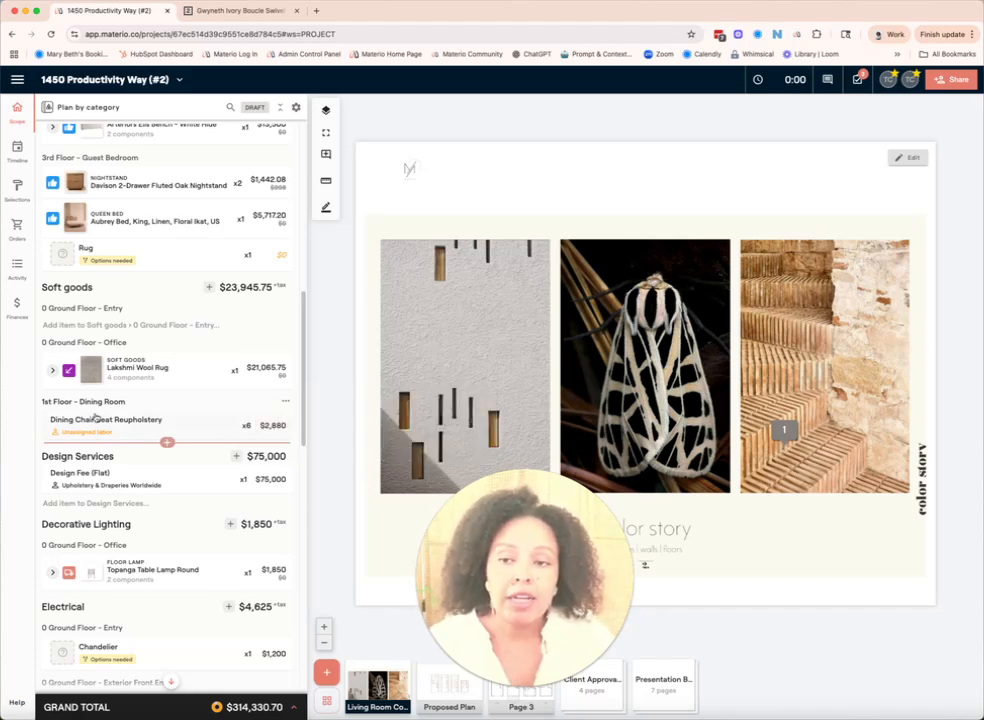
pyautogui.moveTo(97, 436)
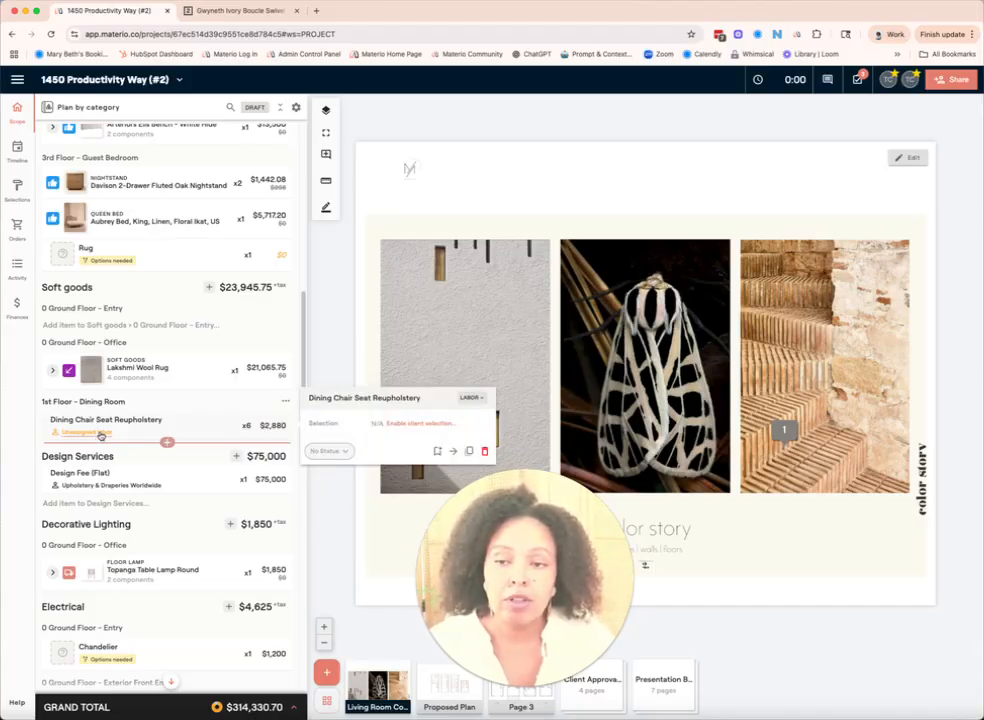
pyautogui.click(100, 434)
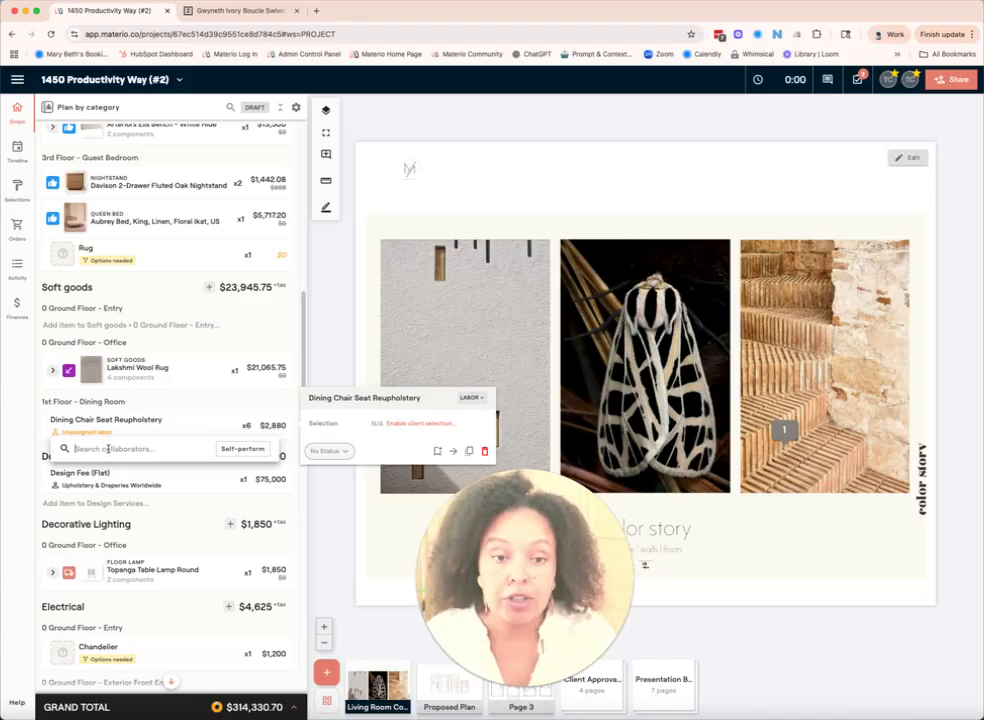
pyautogui.write('uph')
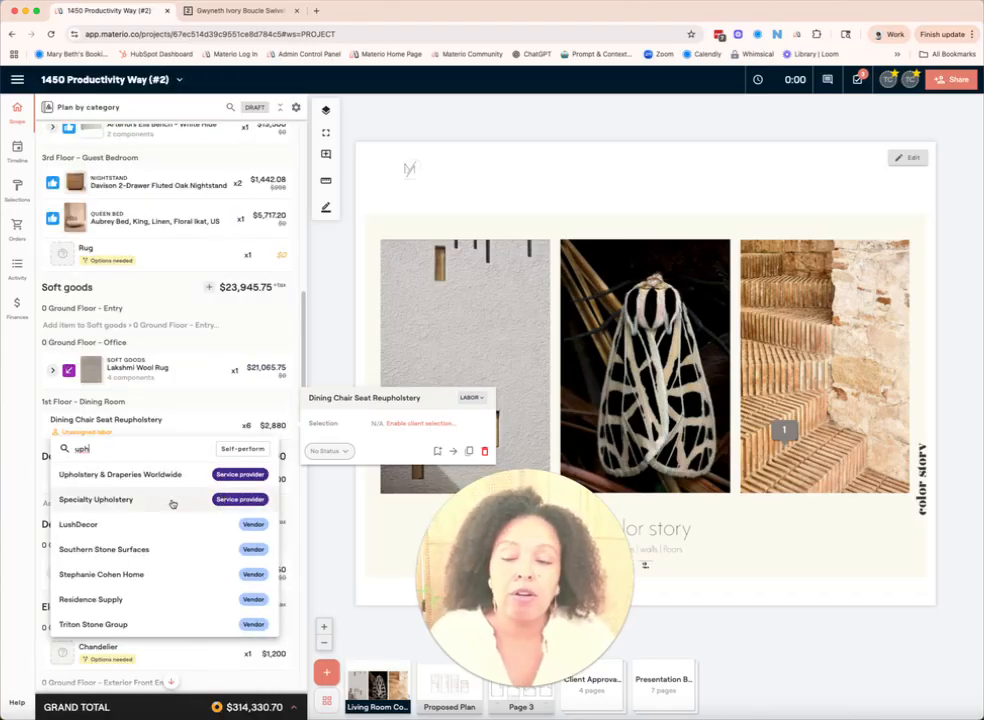
pyautogui.click(235, 500)
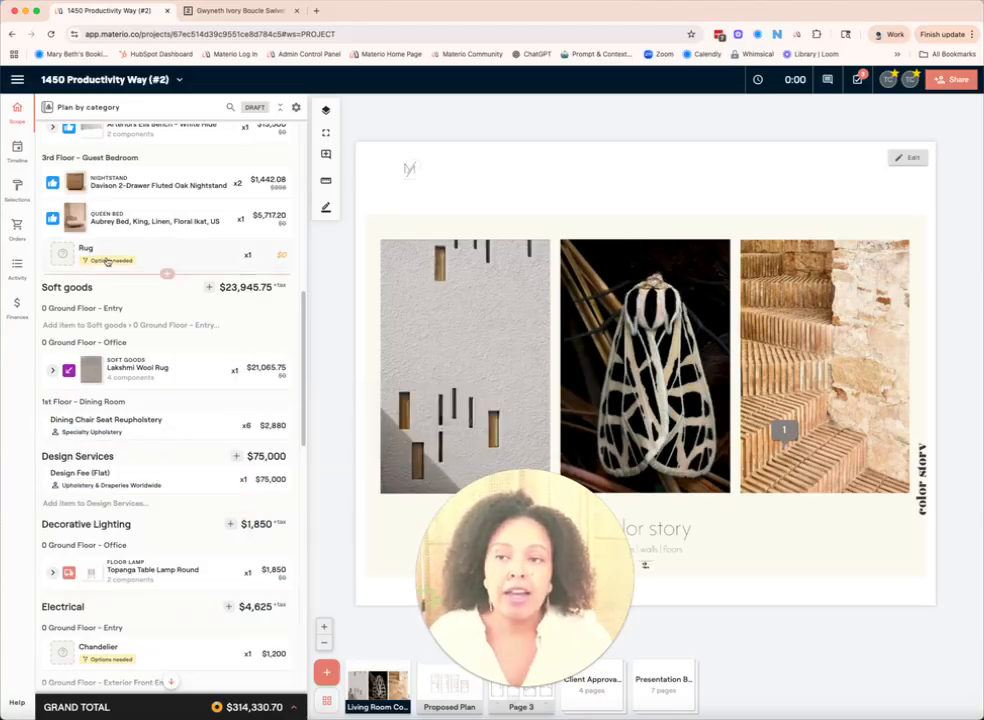
# Step: In the autodrafted Specialty Upholstery order, remove the Custom Upholstery item and set the shipping destination to White Glove Storage & Delivery
pyautogui.click(20, 234)
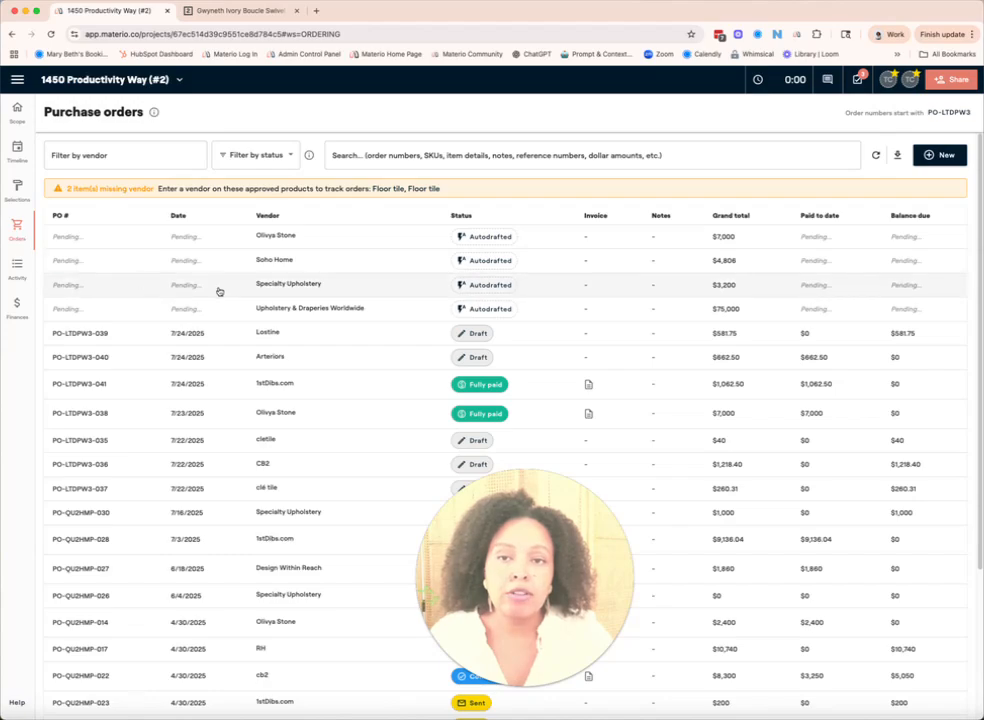
pyautogui.click(482, 286)
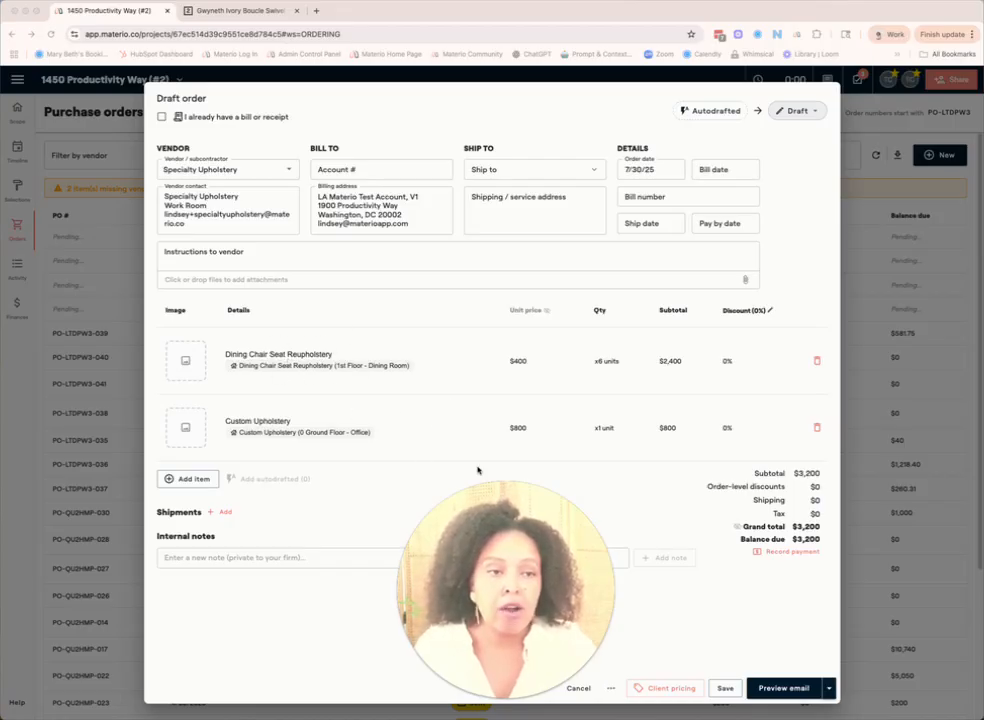
pyautogui.click(817, 428)
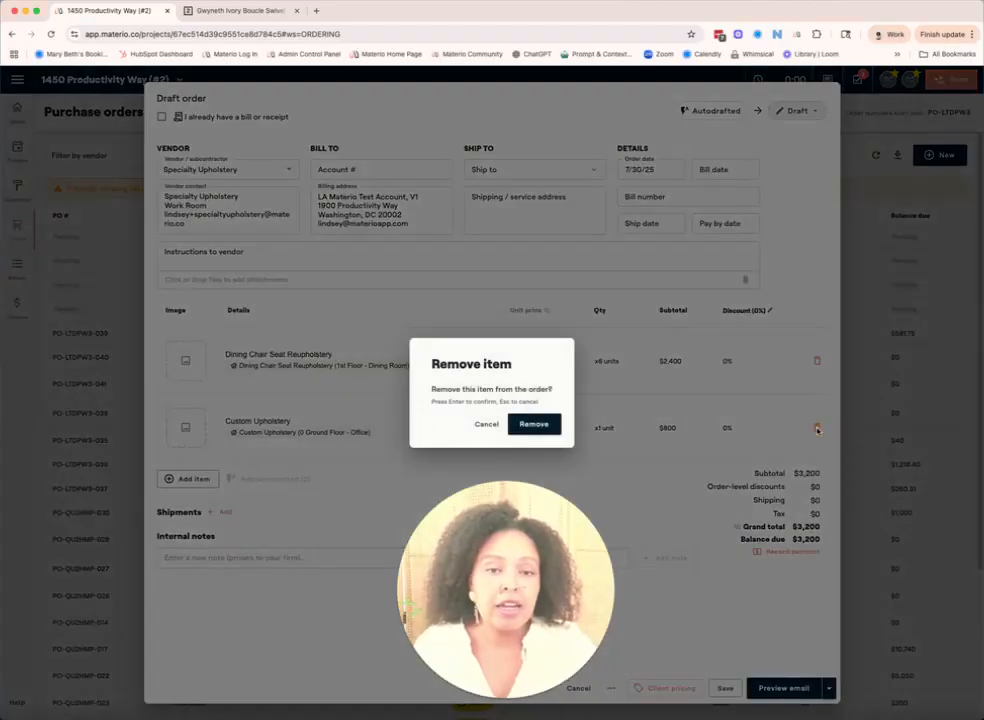
pyautogui.click(535, 426)
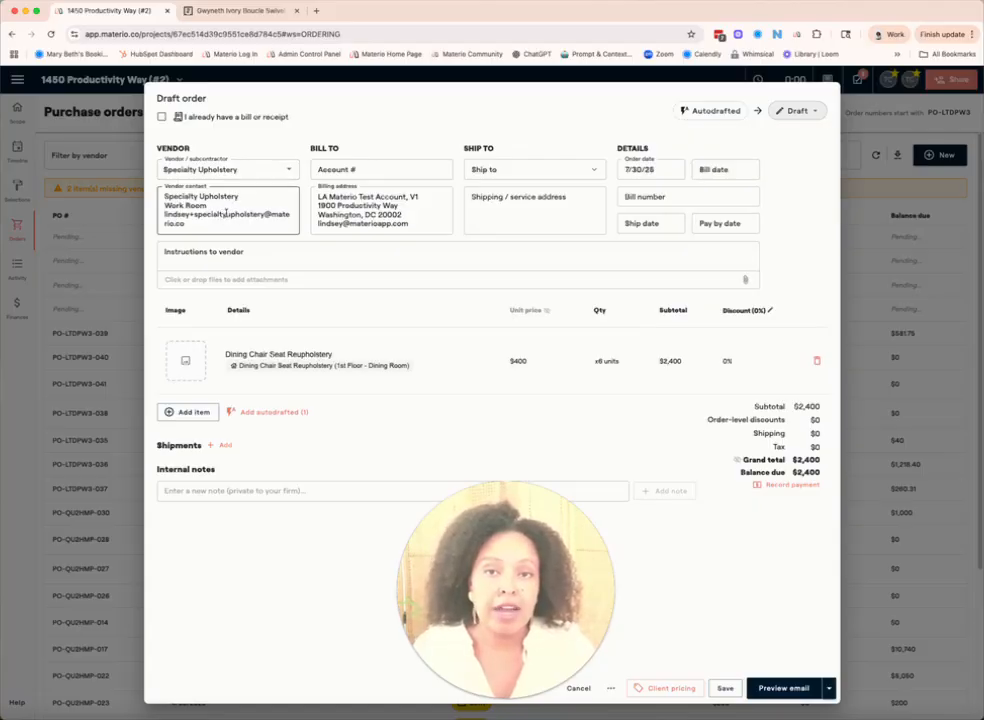
pyautogui.click(593, 171)
pyautogui.click(580, 251)
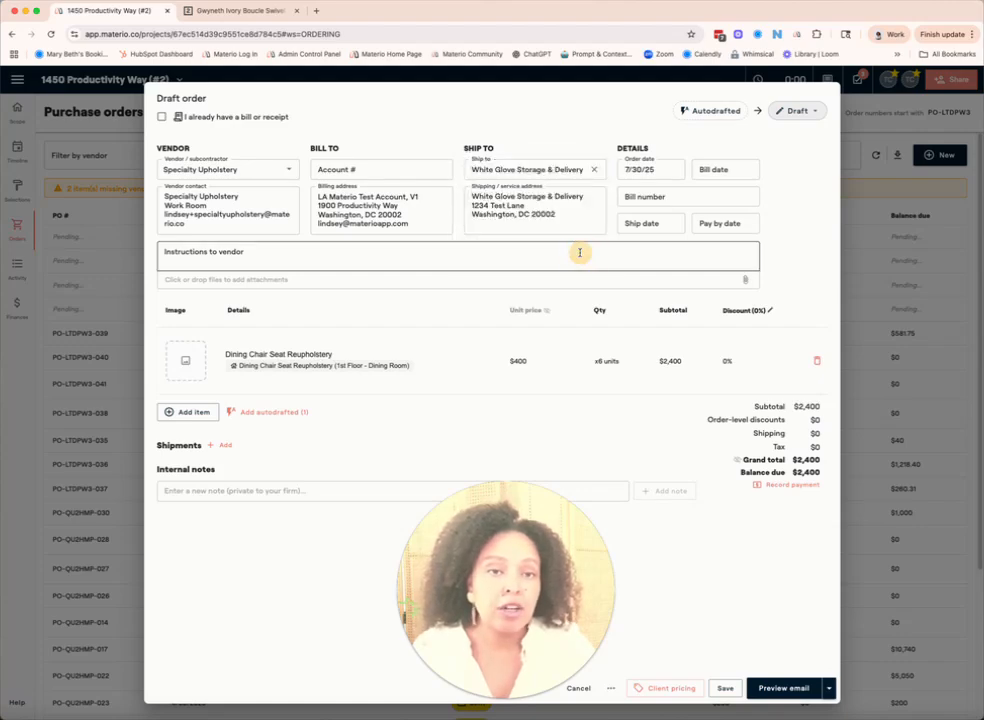